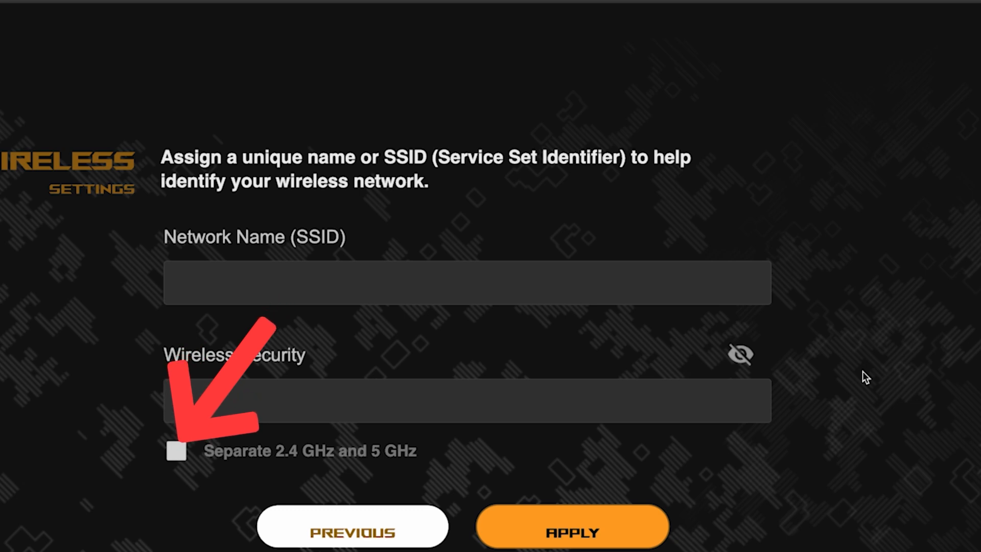
Separate the 2.4 GHz and 5 GHz networks and name the 2.4 GHz network asus.
left_click(177, 452)
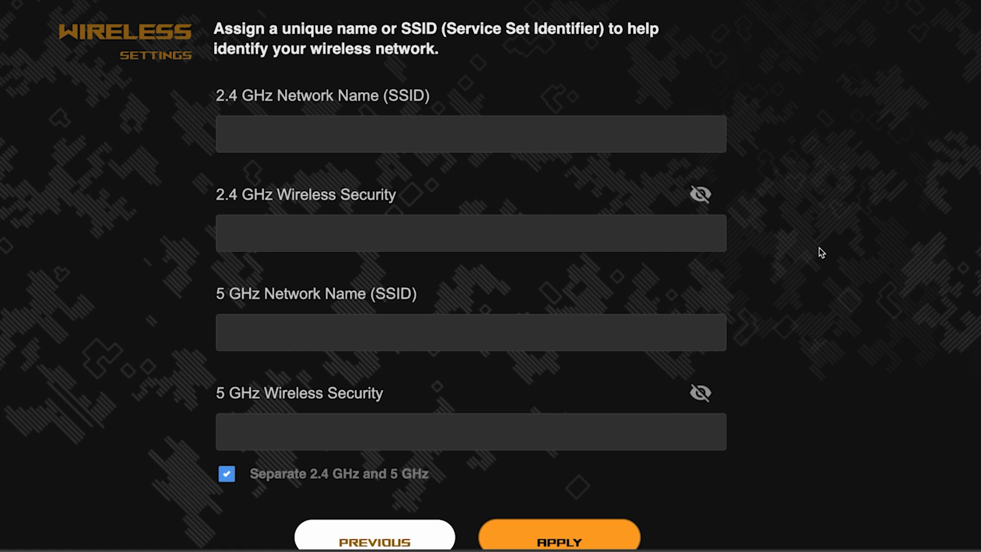
left_click(432, 135)
type("asus")
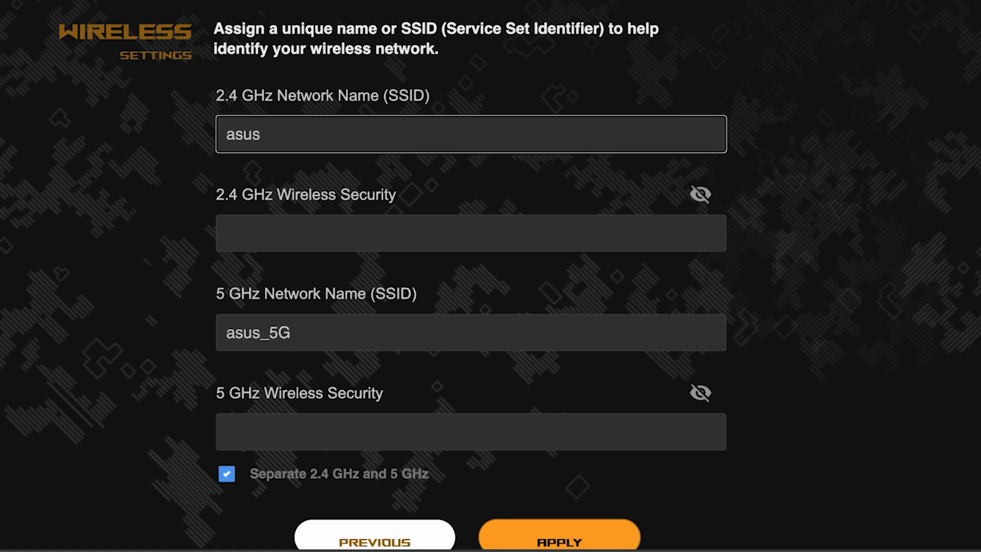
Enter the 2.4 GHz wireless security password, check it in plain text and apply the wireless settings.
left_click(374, 225)
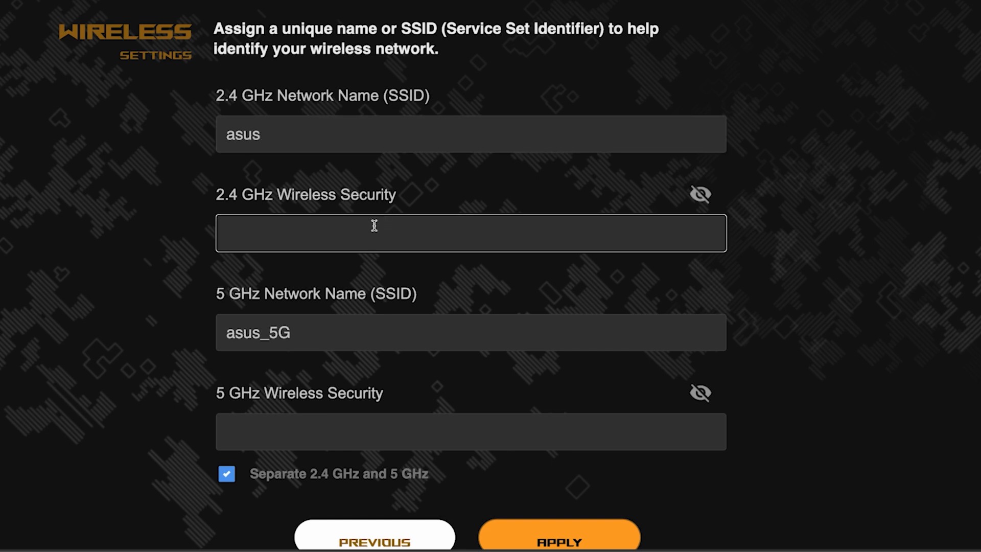
type("•••••••")
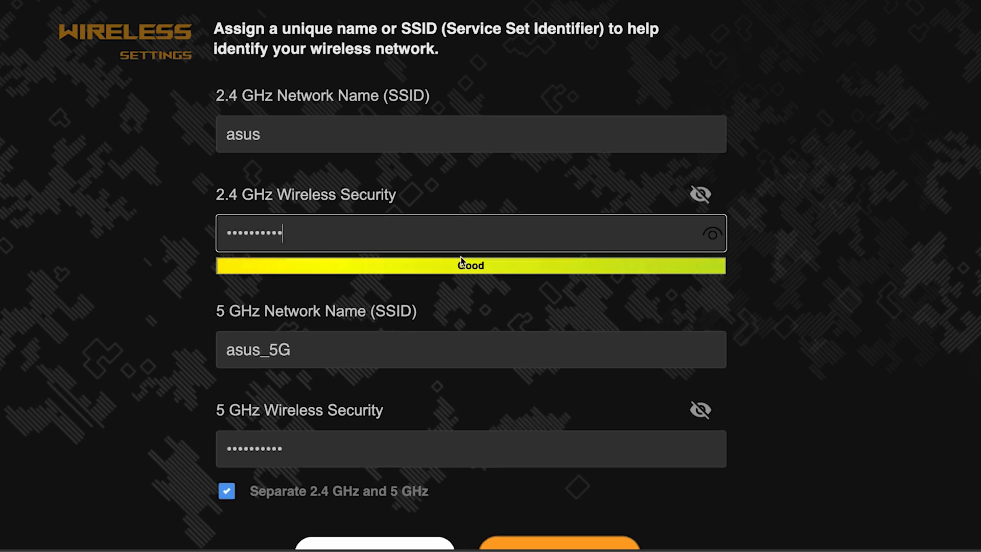
left_click(714, 235)
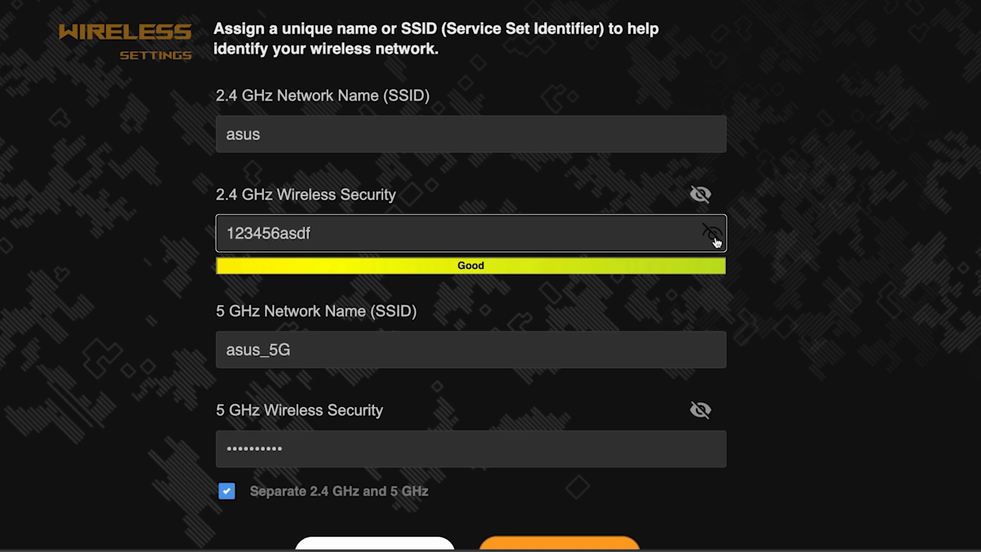
left_click(715, 238)
scroll(794, 293, "down", 3)
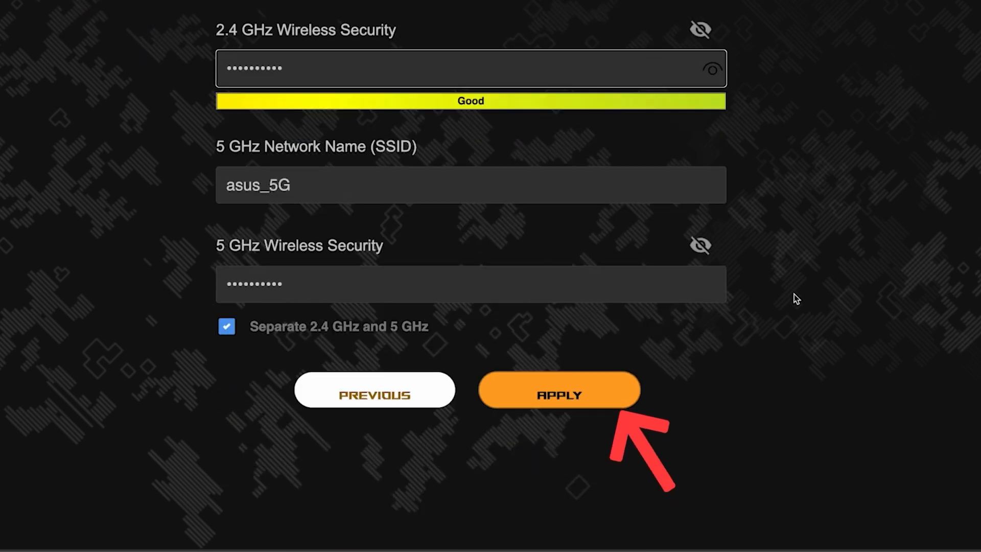
left_click(573, 391)
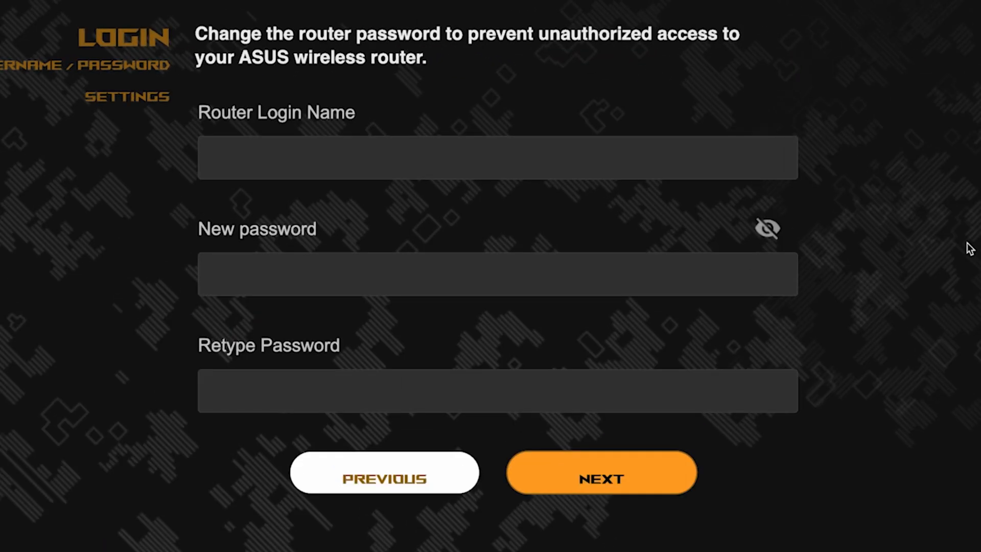
Set the router login name to admin, enter and retype the new router password, and submit the credentials.
left_click(618, 160)
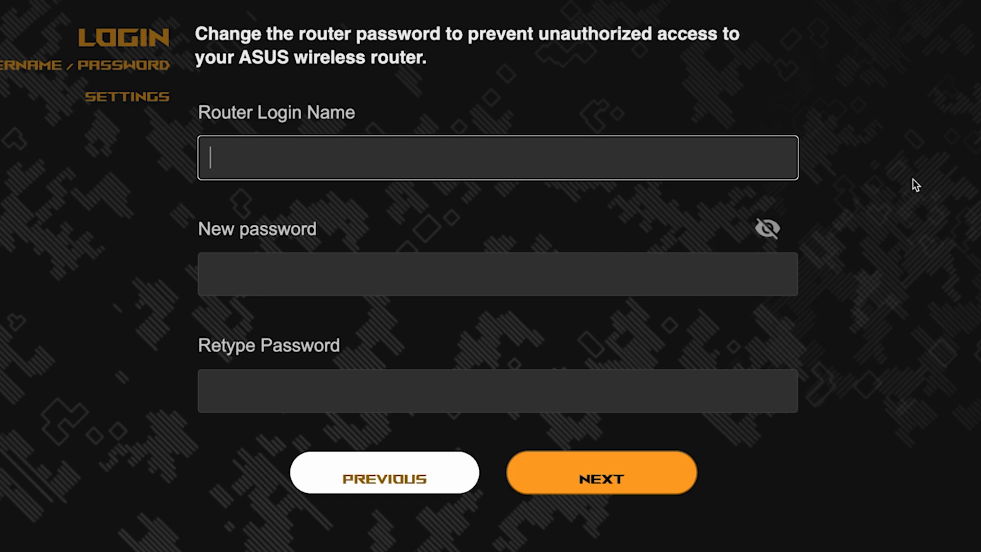
type("admin")
left_click(607, 280)
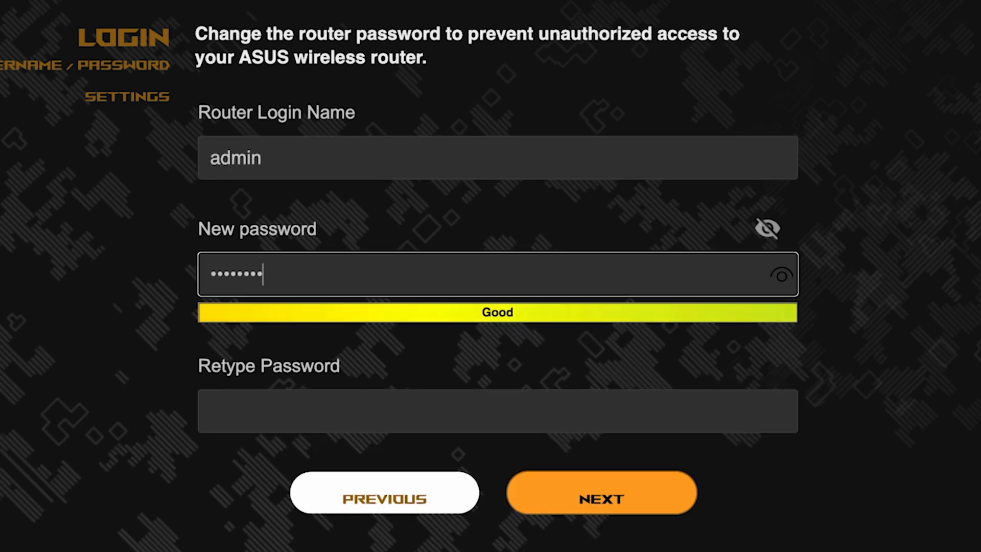
left_click(782, 278)
left_click(667, 412)
left_click(785, 413)
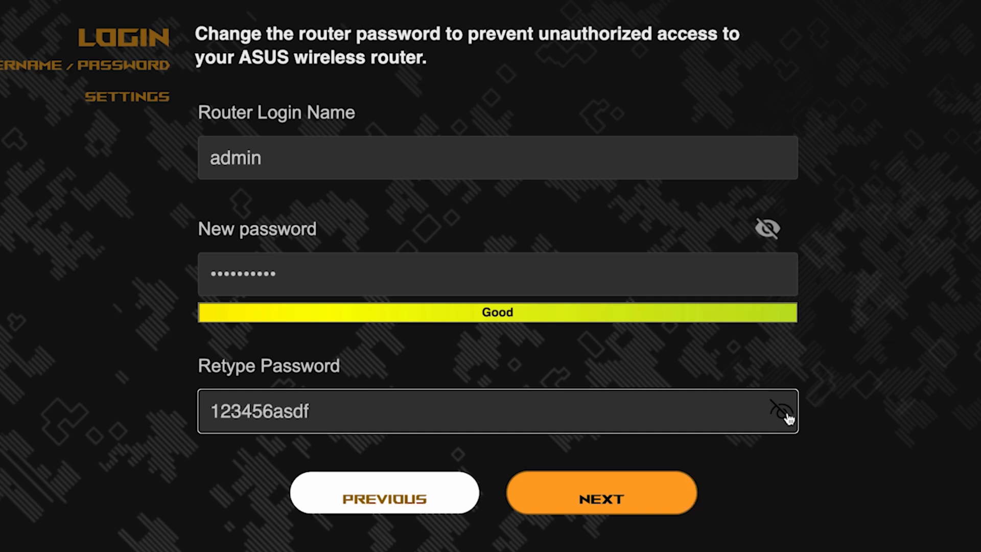
left_click(619, 495)
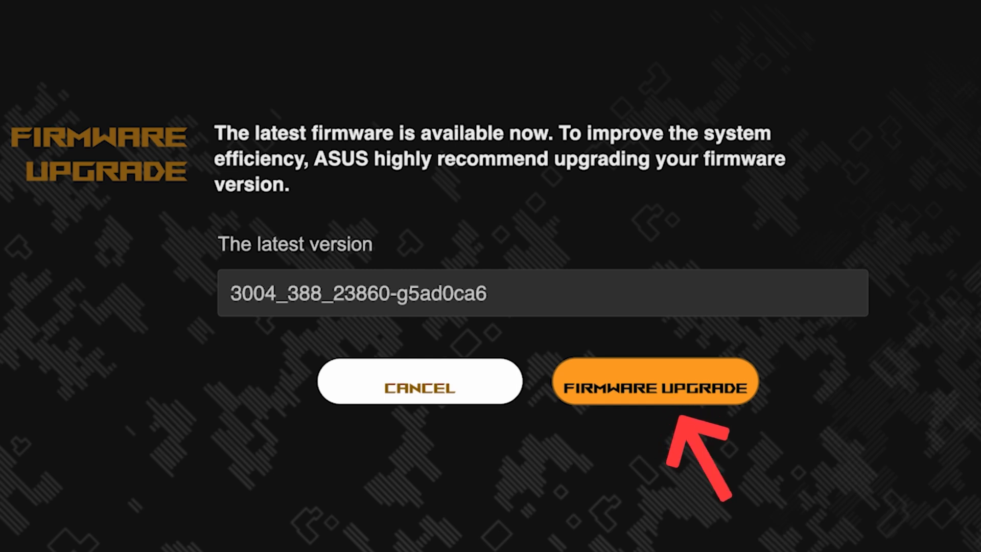
Upgrade the router firmware to version 3004_388_23860-g5ad0ca6 and proceed to the setup summary.
left_click(673, 398)
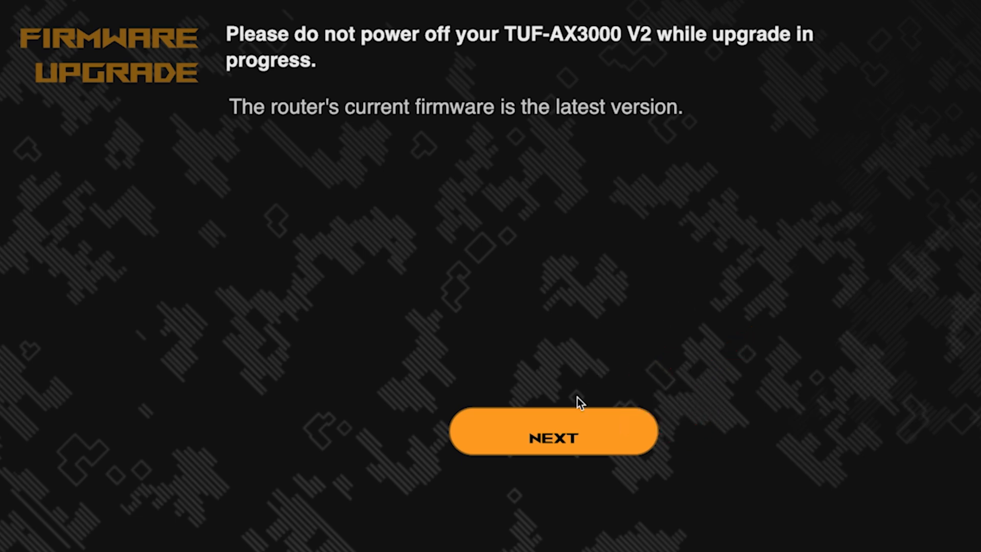
left_click(543, 435)
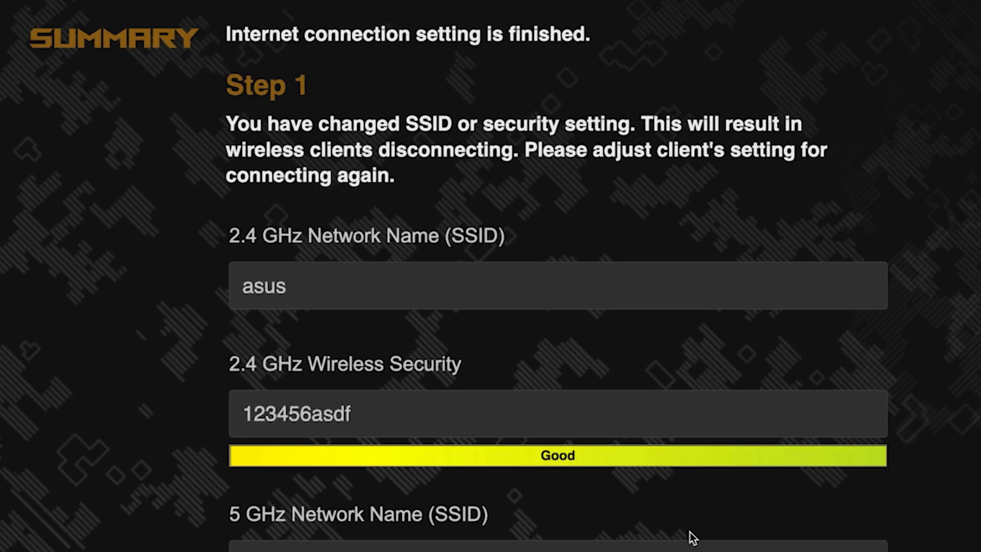
scroll(861, 265, "down", 4)
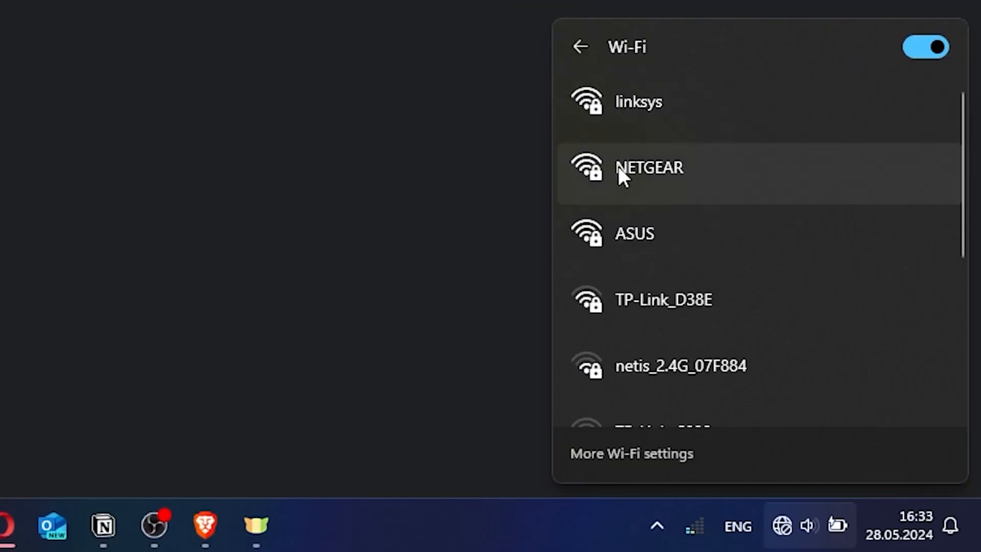
Connect the Windows computer to the ASUS Wi-Fi network by entering its network security key.
left_click(659, 233)
left_click(826, 341)
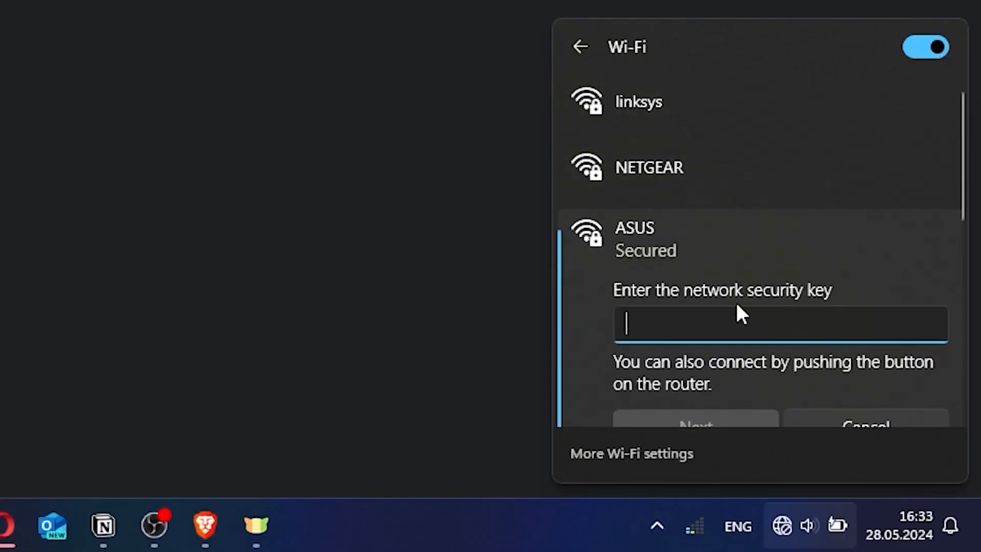
type("*********")
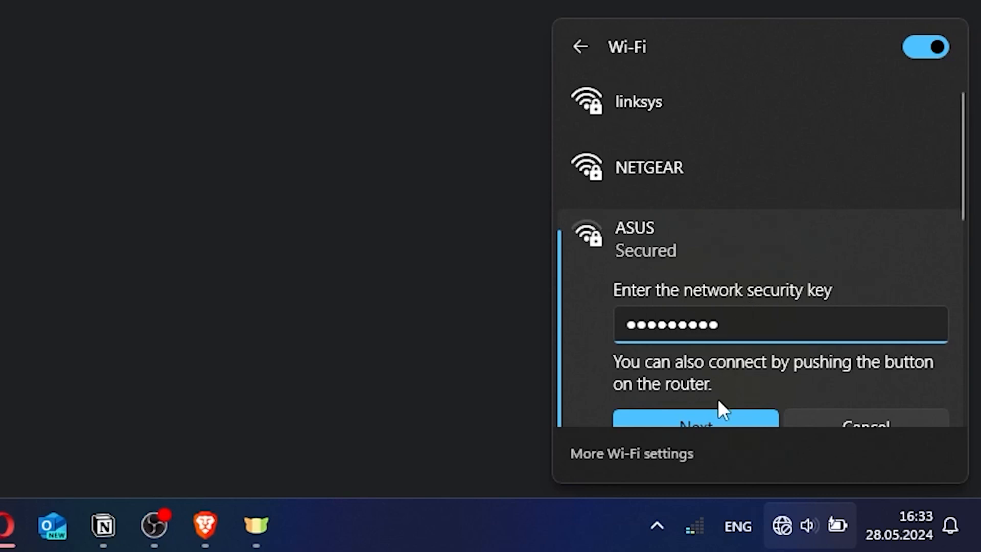
left_click(712, 418)
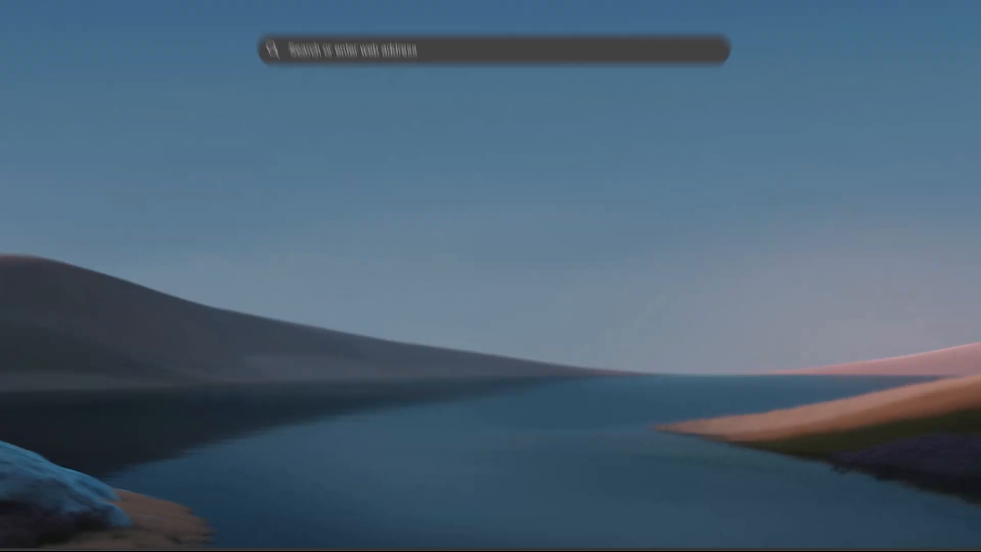
Switch to Edge, open asusrouter.com and sign in to the router as admin with the account password.
type("asus")
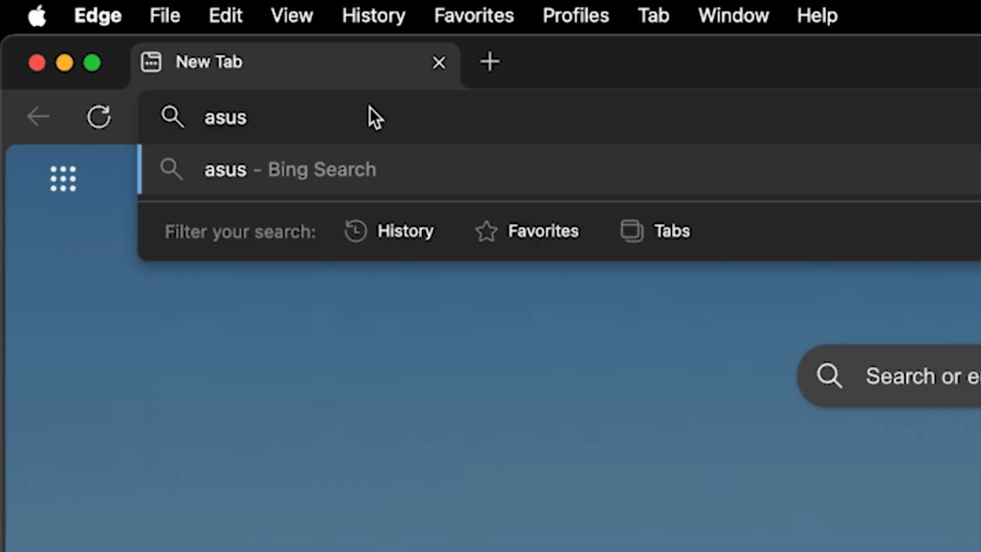
type("router.com")
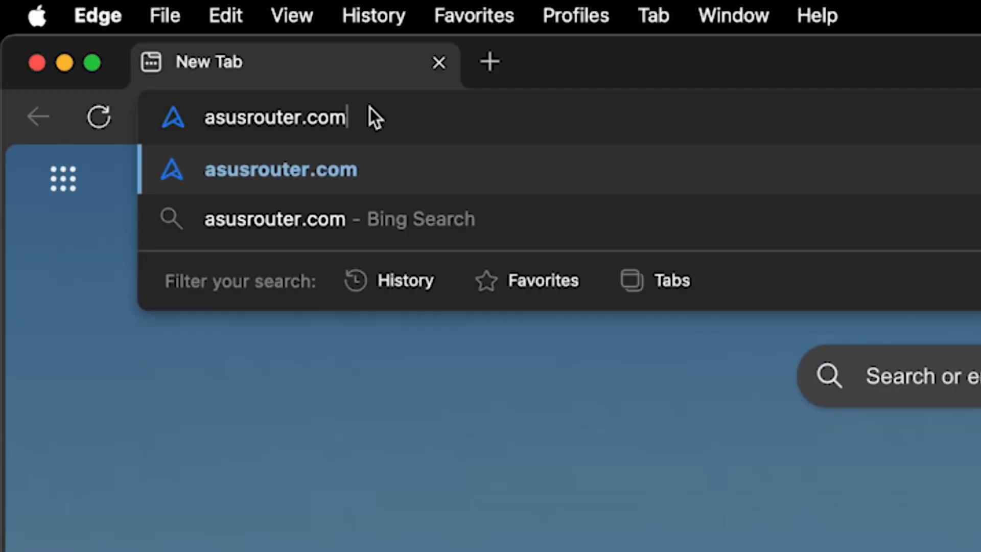
key("Return")
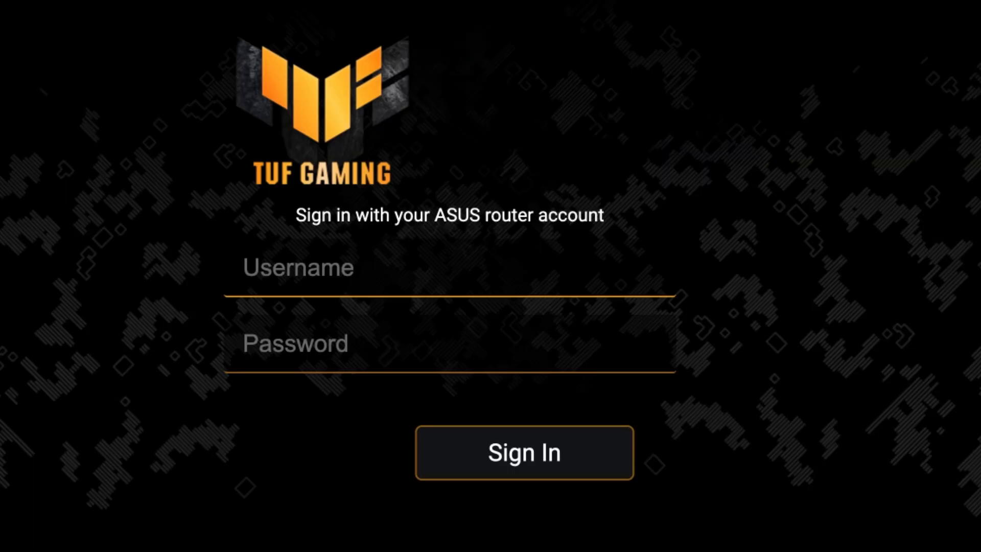
type("admin")
key("Tab")
type("**********")
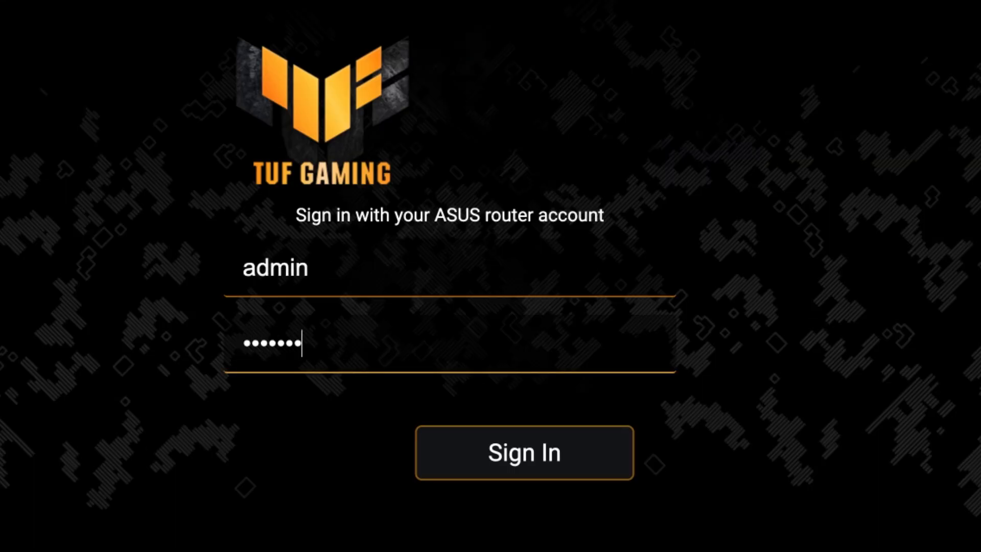
left_click(539, 460)
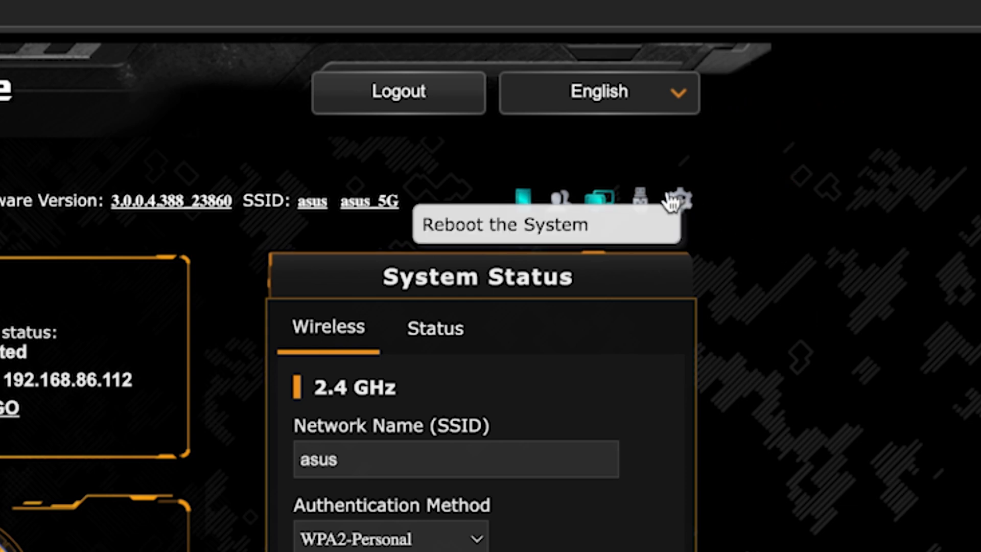
Reboot the router from its administration page and accept the loss of connectivity.
left_click(684, 200)
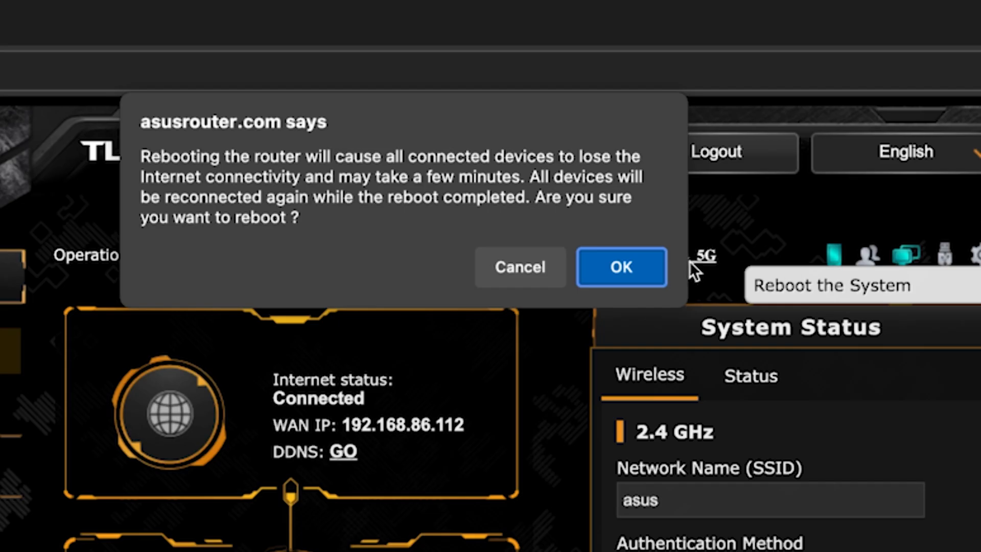
left_click(642, 265)
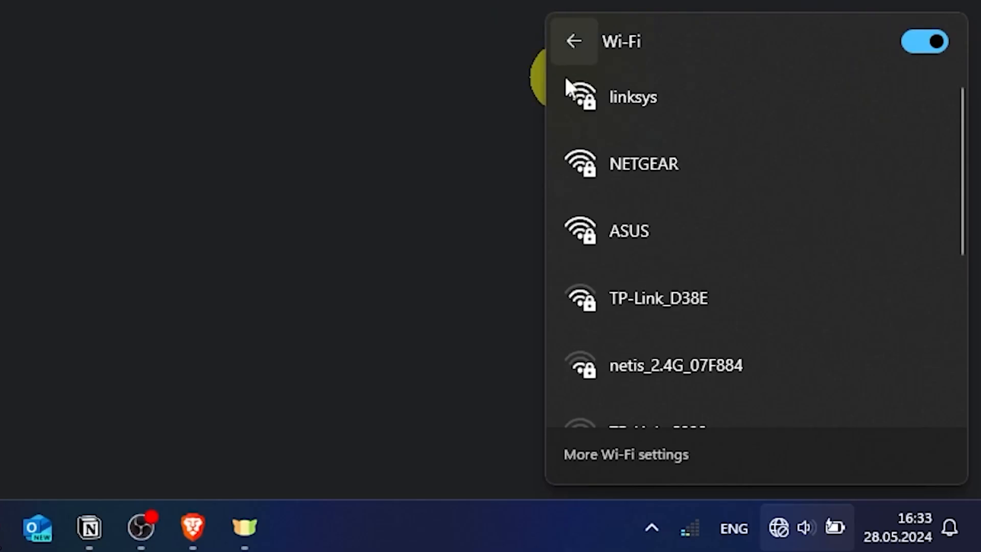
Reconnect to the ASUS Wi-Fi network with its security key and test internet access by searching the web for fff.
left_click(654, 225)
left_click(824, 341)
type("••••••••••")
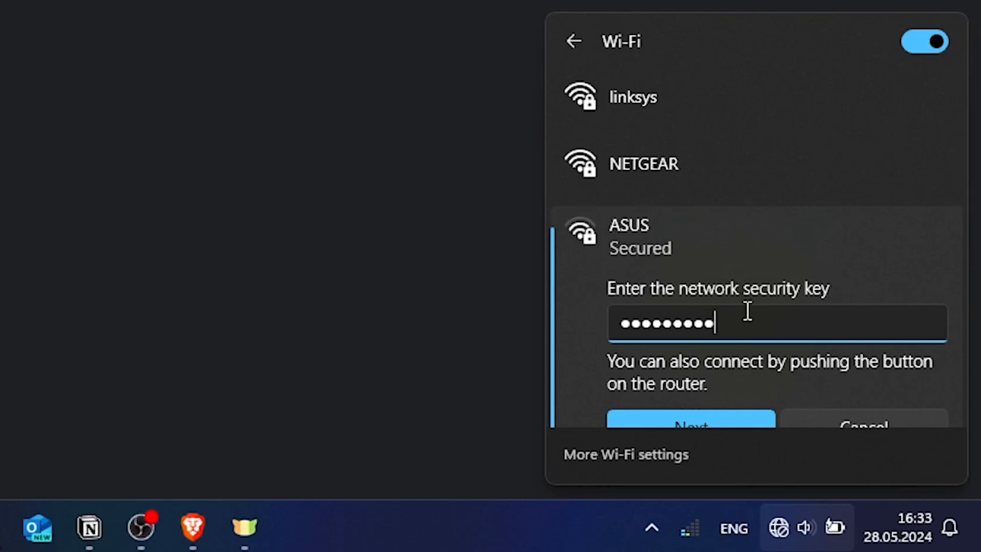
left_click(707, 414)
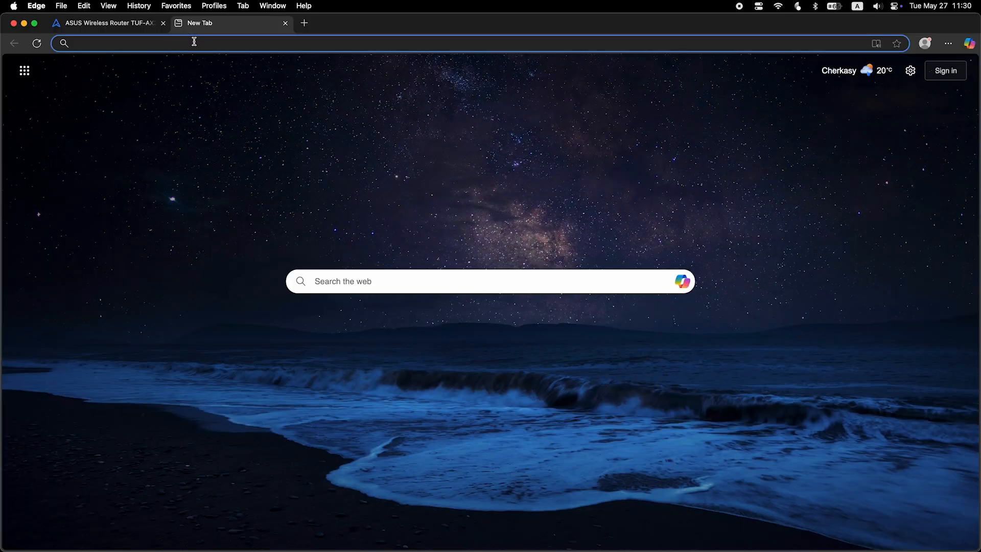
type("fff")
key("Return")
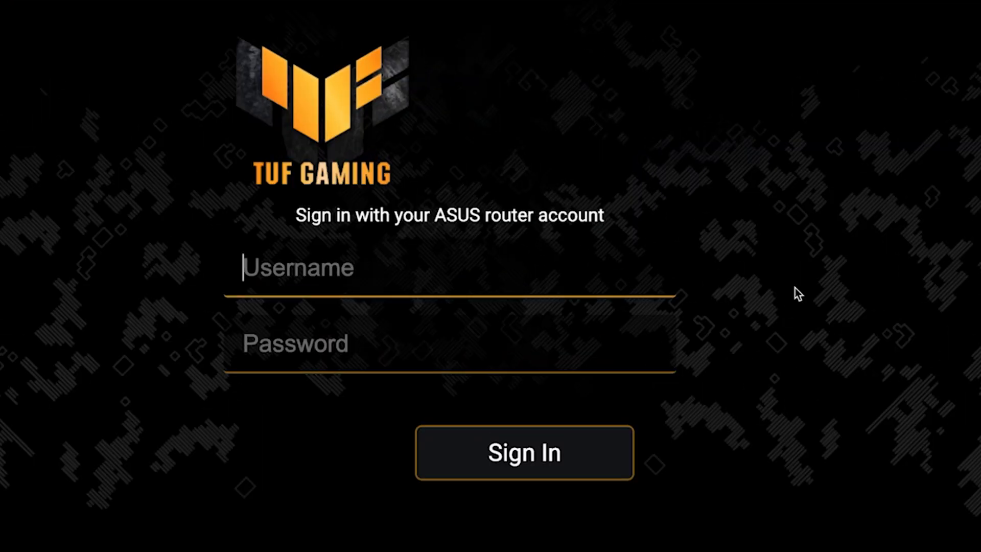
Sign back in to the router's administration page as admin with the account password.
type("admin")
key("Tab")
type("••••••••••")
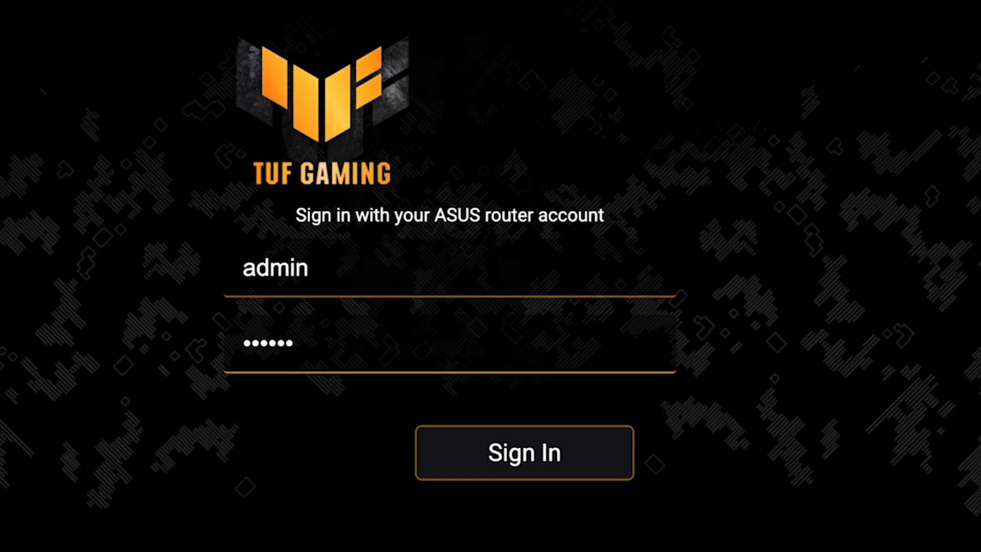
key("Return")
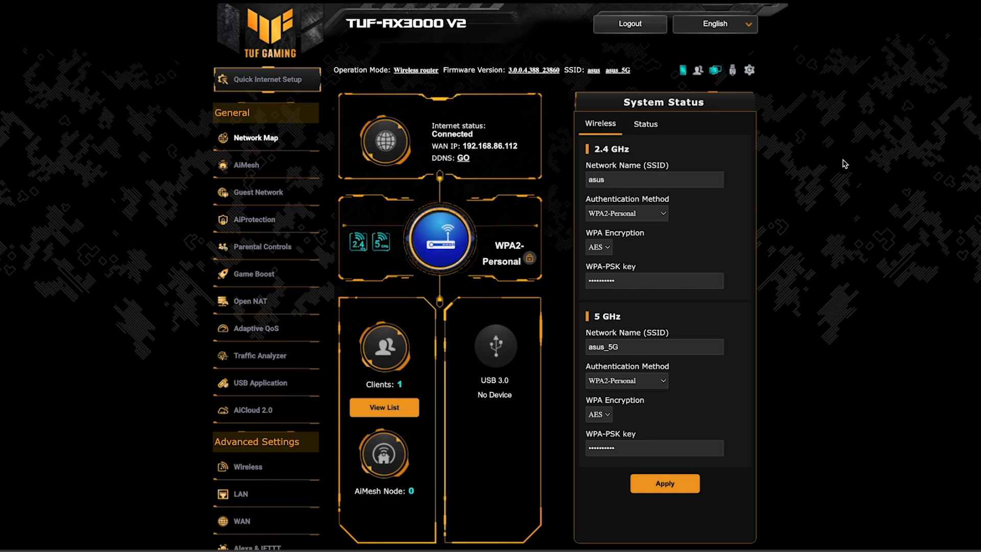
Clone the computer's MAC address in the WAN settings' special ISP requirements and apply the change.
scroll(70, 455, "down", 5)
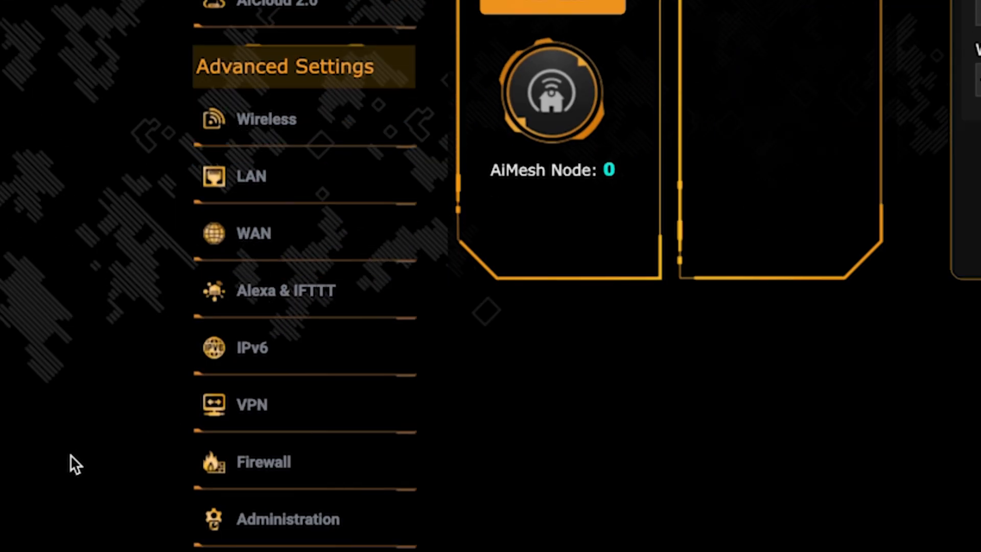
left_click(322, 245)
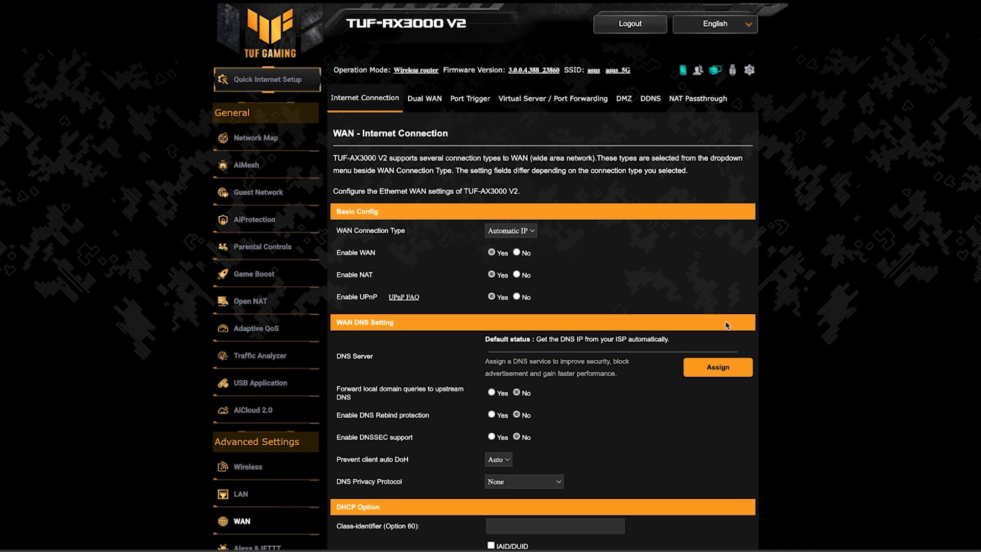
scroll(842, 324, "down", 6)
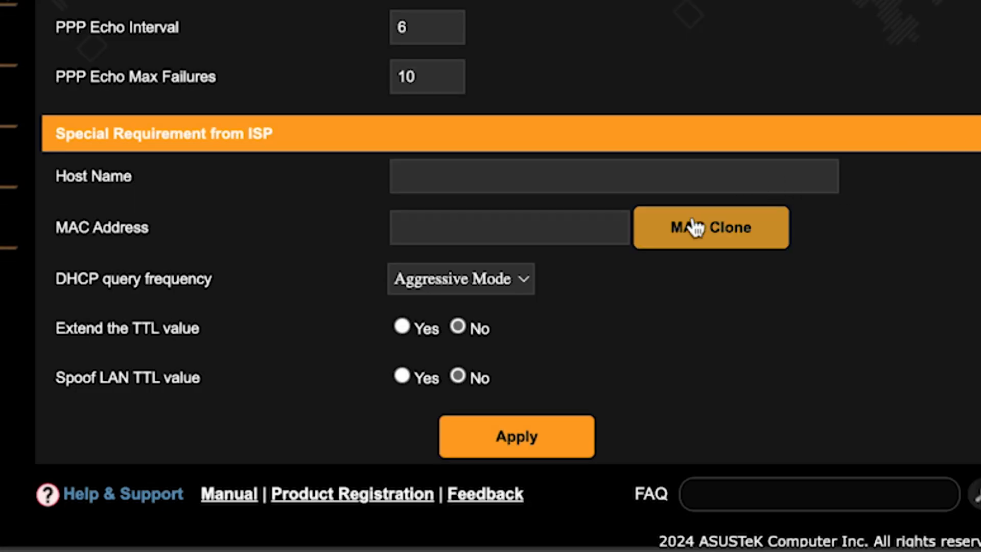
left_click(692, 226)
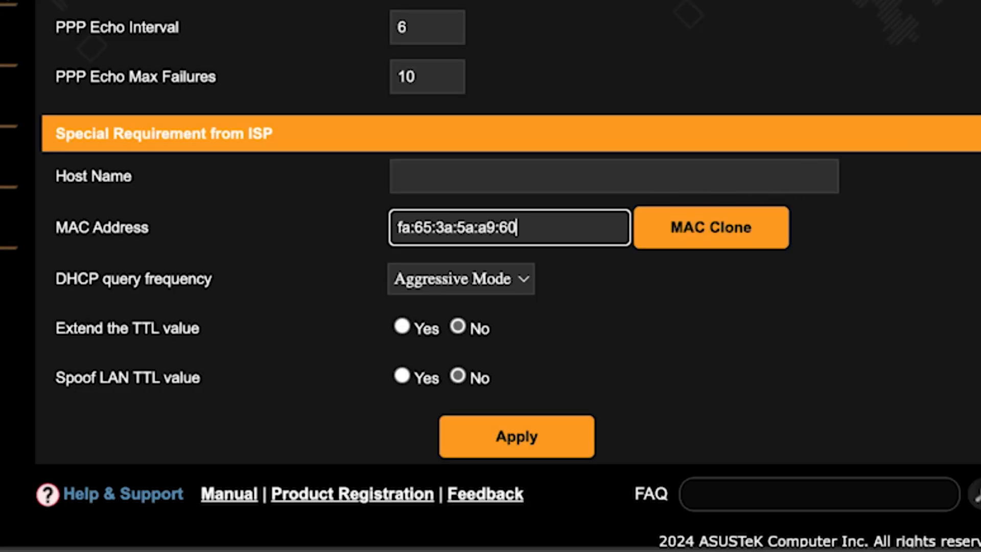
left_click(526, 433)
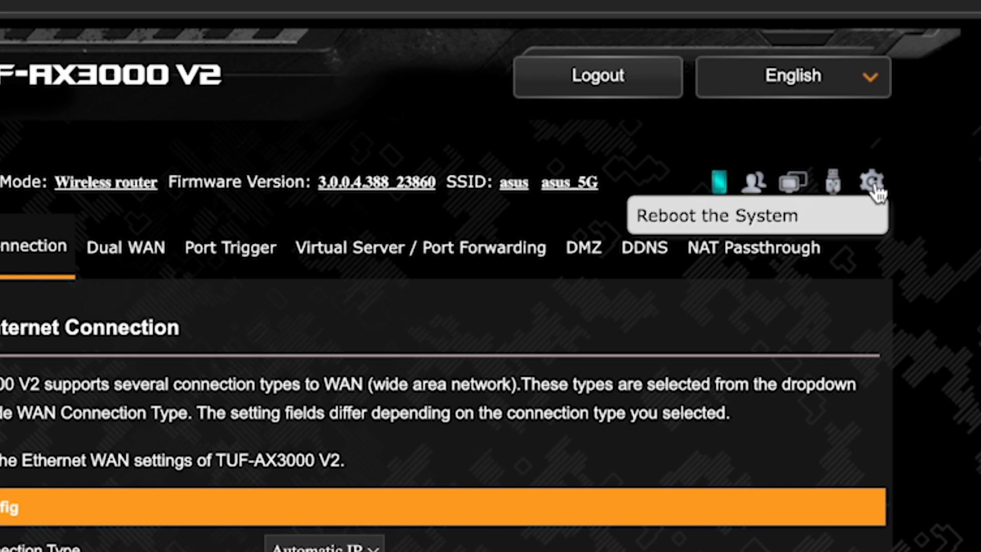
Reboot the router again and test internet access by searching the web for fff in Edge.
left_click(872, 184)
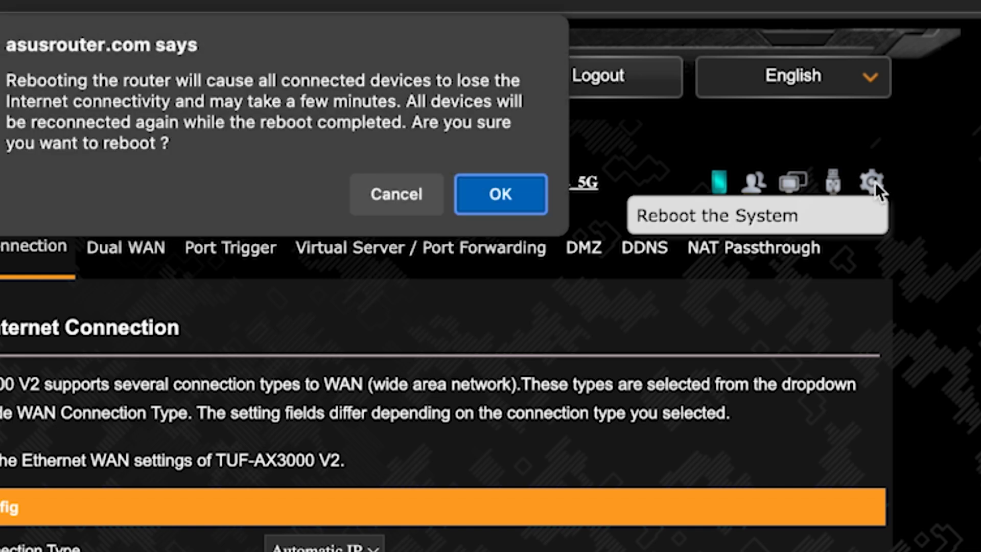
left_click(494, 201)
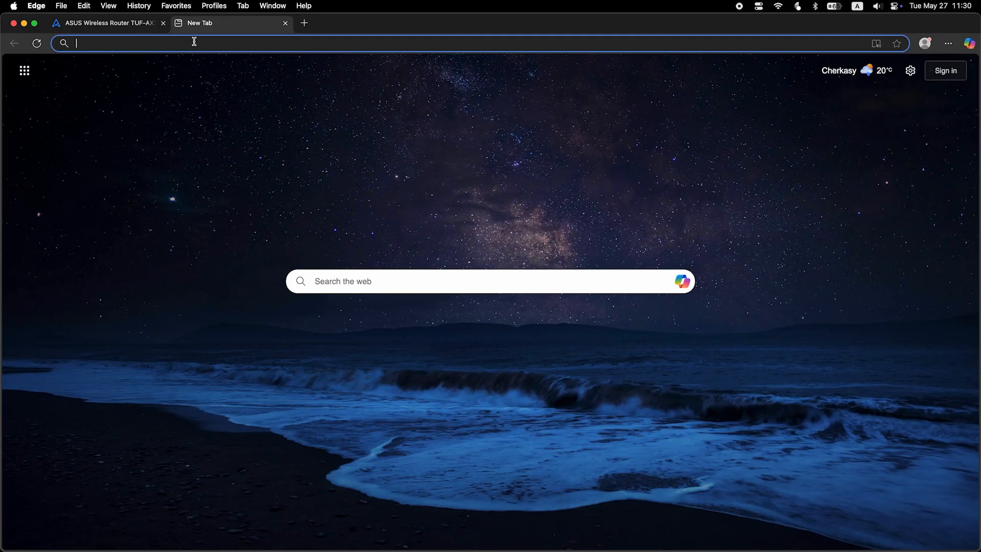
type("fff")
key("Return")
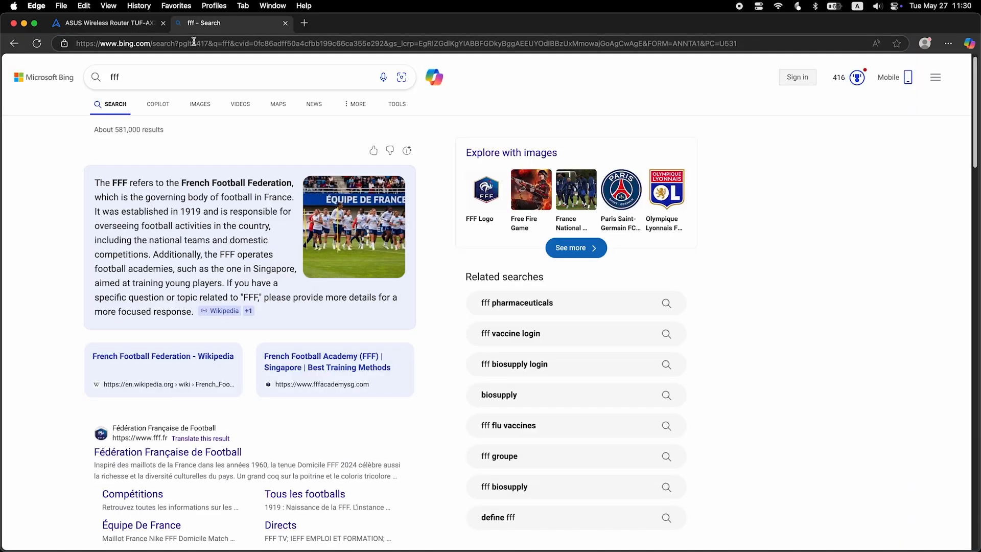